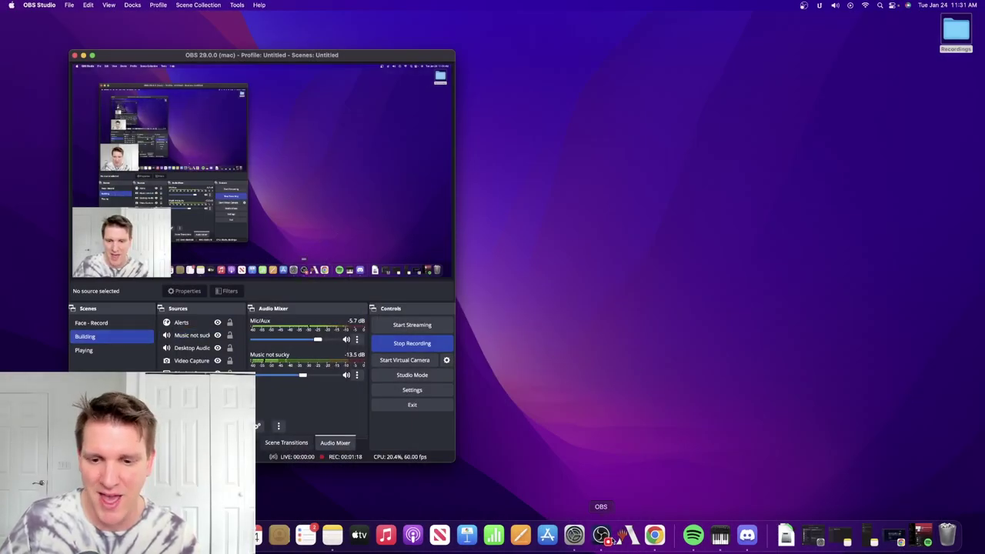
# Restore the Chrome window with the StreamElements My Overlays page listing five MTG Arena themes
pyautogui.click(899, 537)
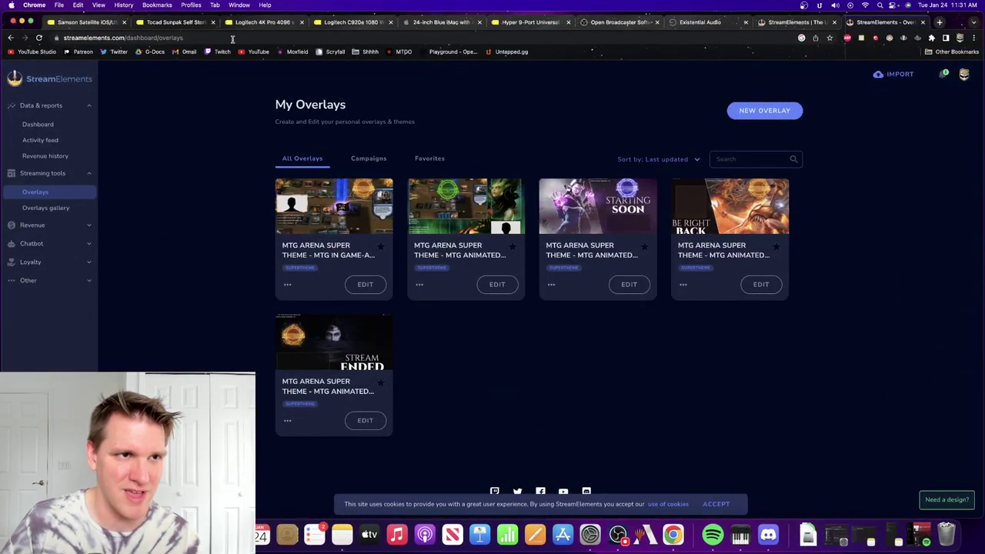
# Switch to the Best Buy tab for the $99.99 Samson Satellite iOS/USB broadcast microphone
pyautogui.click(79, 23)
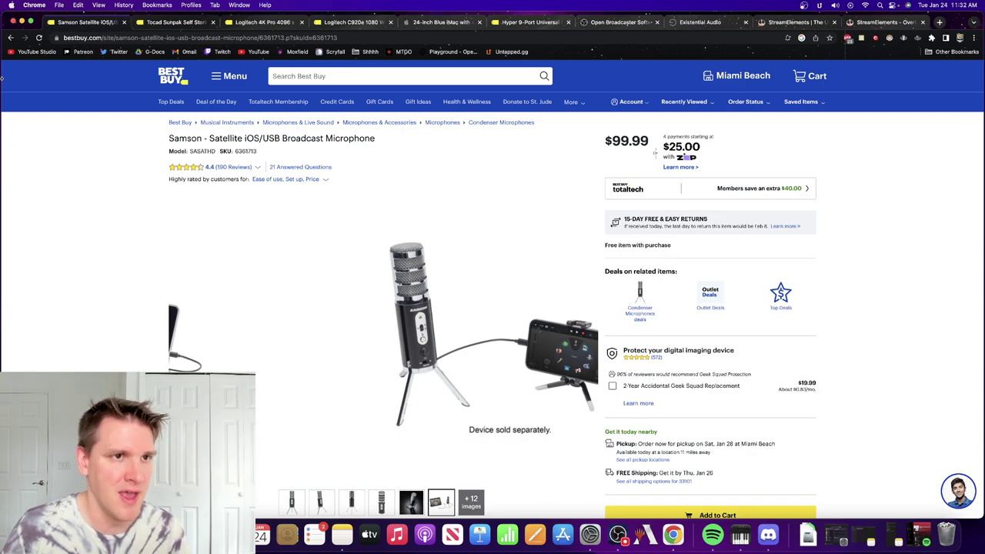
# Switch to the Best Buy tab for the Tocad Sunpak ring light kit, now $24.99
pyautogui.click(176, 23)
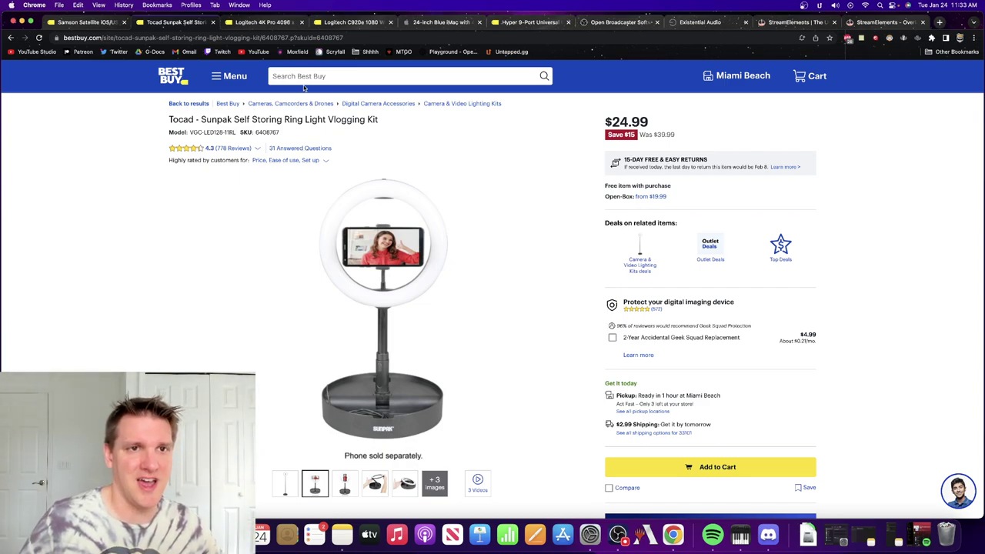
# Compare the Logitech 4K Pro and C920e webcam pages, ending on the $169.99 4K Pro
pyautogui.click(246, 25)
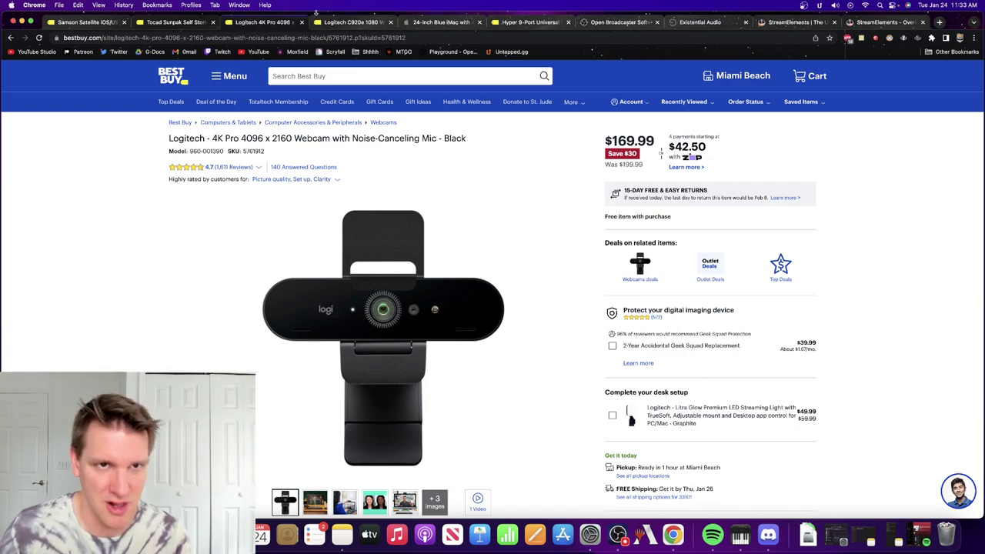
pyautogui.click(350, 23)
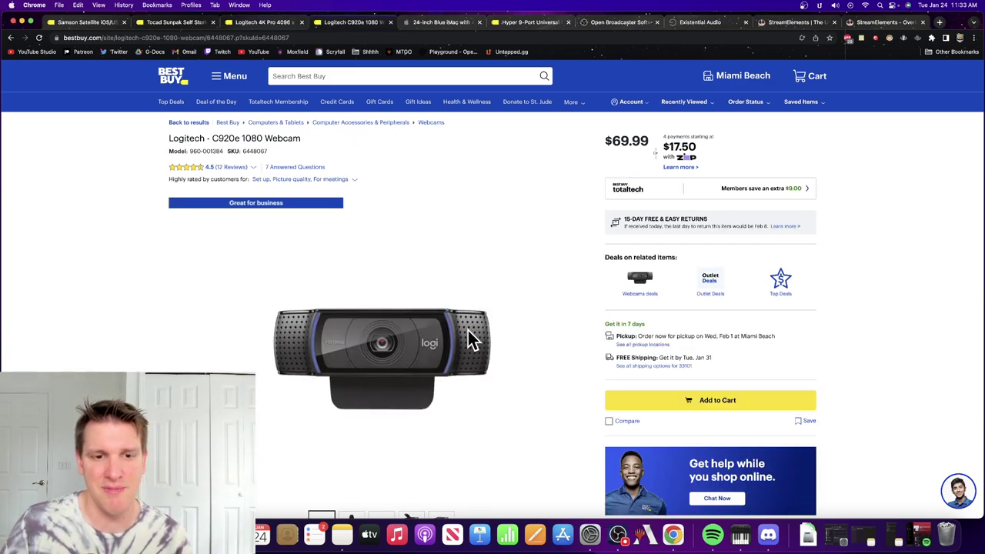
pyautogui.click(263, 24)
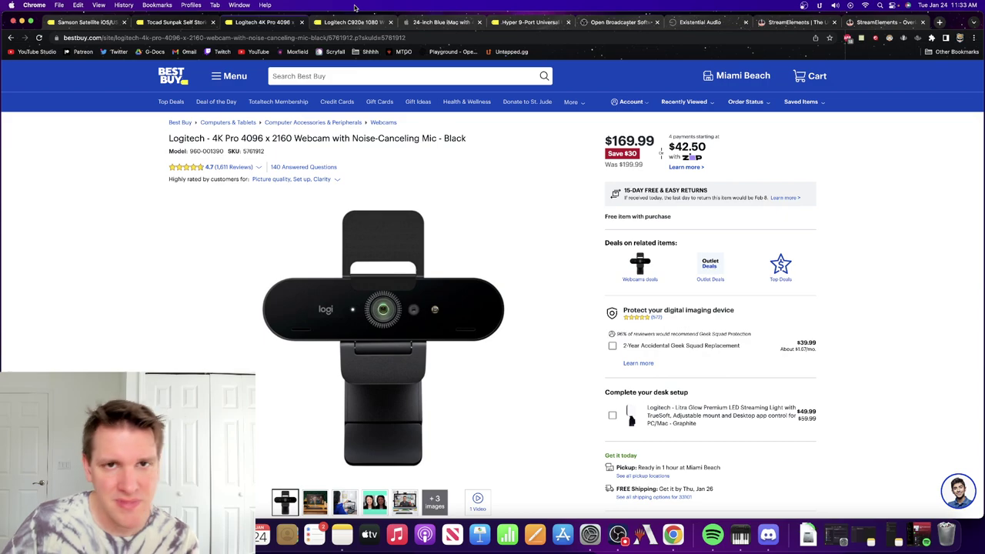
# Switch to the Apple Store tab configuring the Blue 24-inch M1 iMac at $1,499.00
pyautogui.click(424, 21)
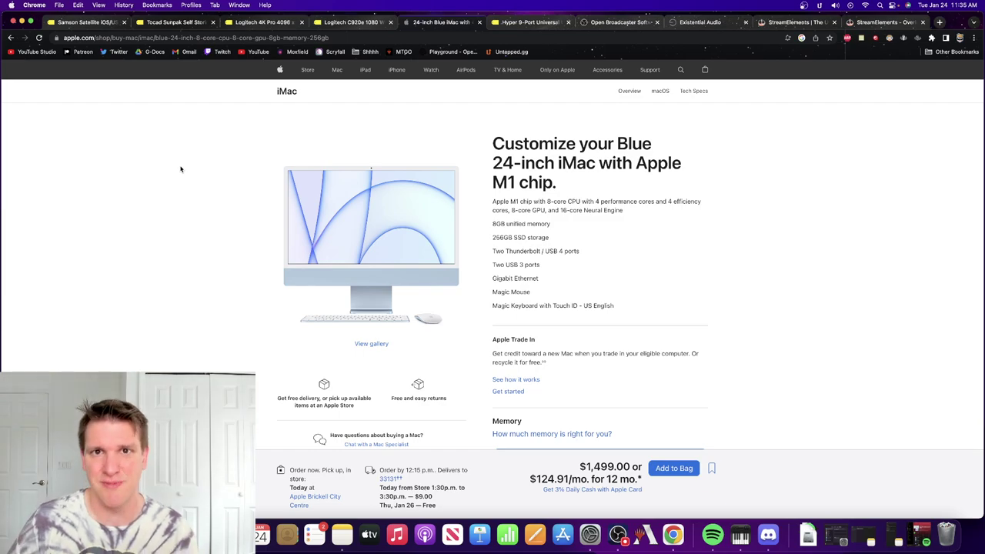
# Switch to the Best Buy tab for the $99.99 Space Gray Hyper 9-Port USB-C hub
pyautogui.click(533, 22)
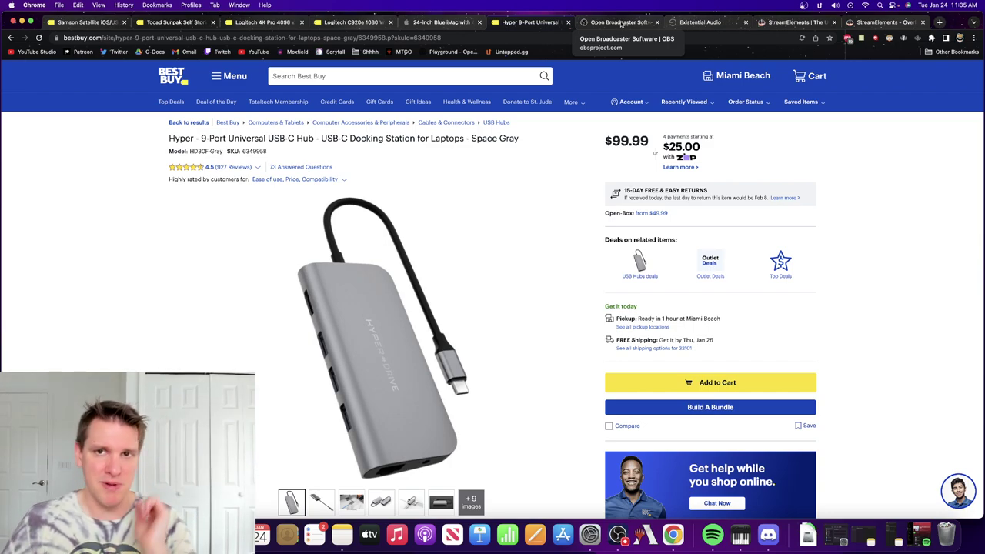
# View the OBS Studio homepage showing release 29.0.0, then return to the OBS Studio app
pyautogui.click(621, 23)
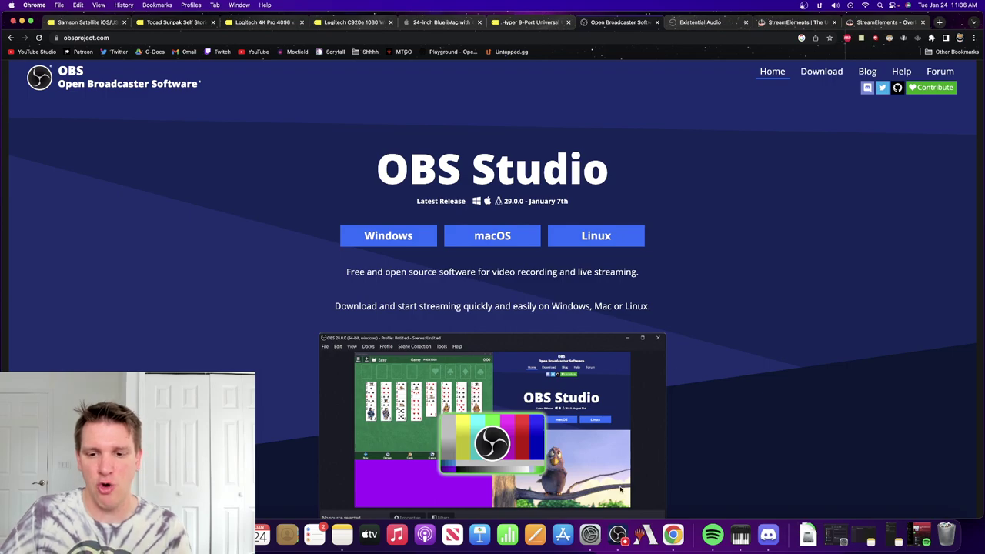
pyautogui.click(618, 535)
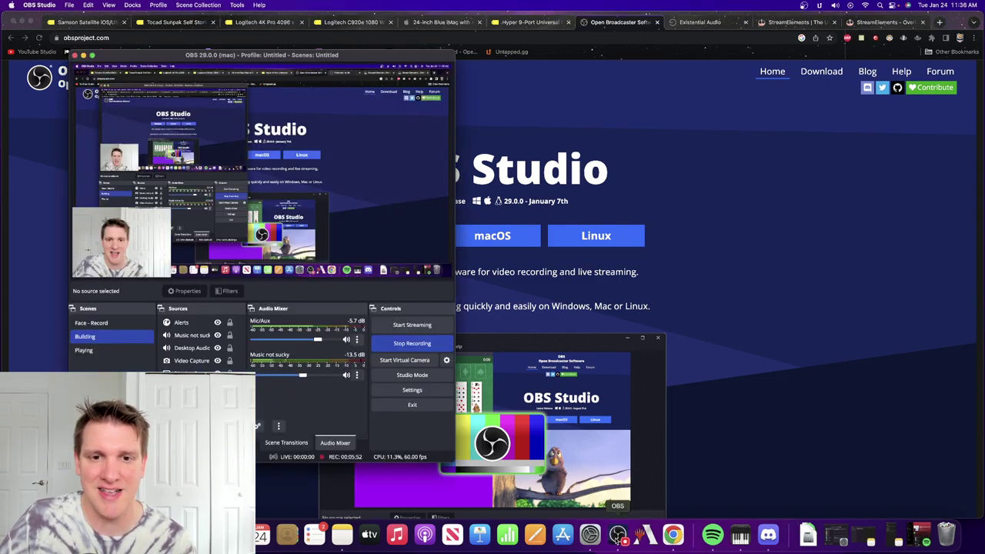
# Open the Mic/Aux filters and show the Compressor settings: 4.50:1 ratio, -20 dB threshold
pyautogui.click(357, 340)
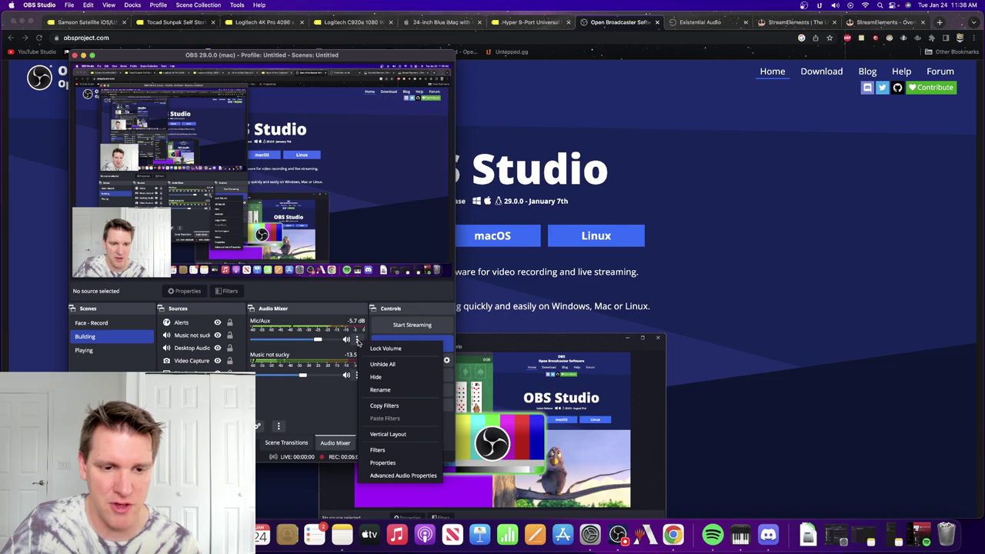
pyautogui.click(377, 451)
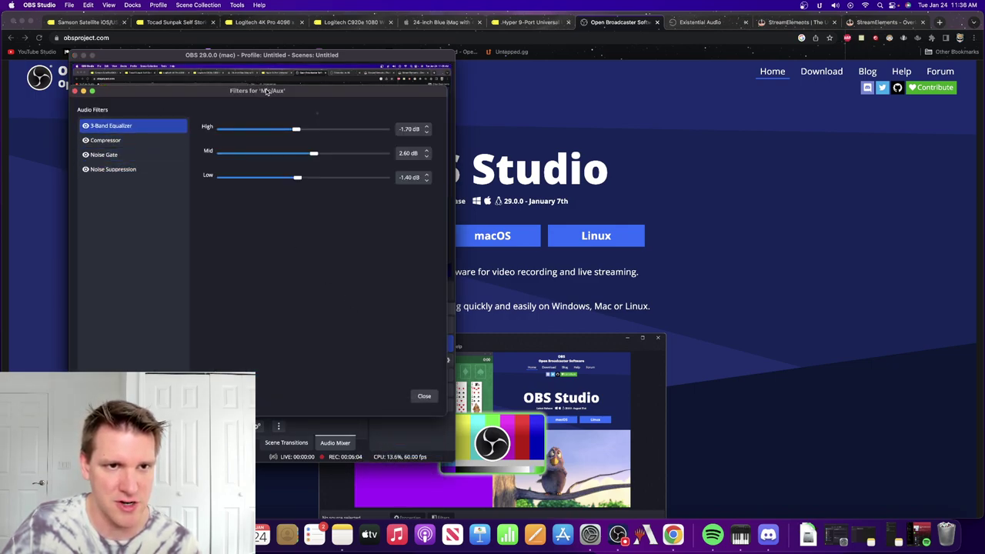
pyautogui.moveTo(264, 92); pyautogui.dragTo(652, 100)
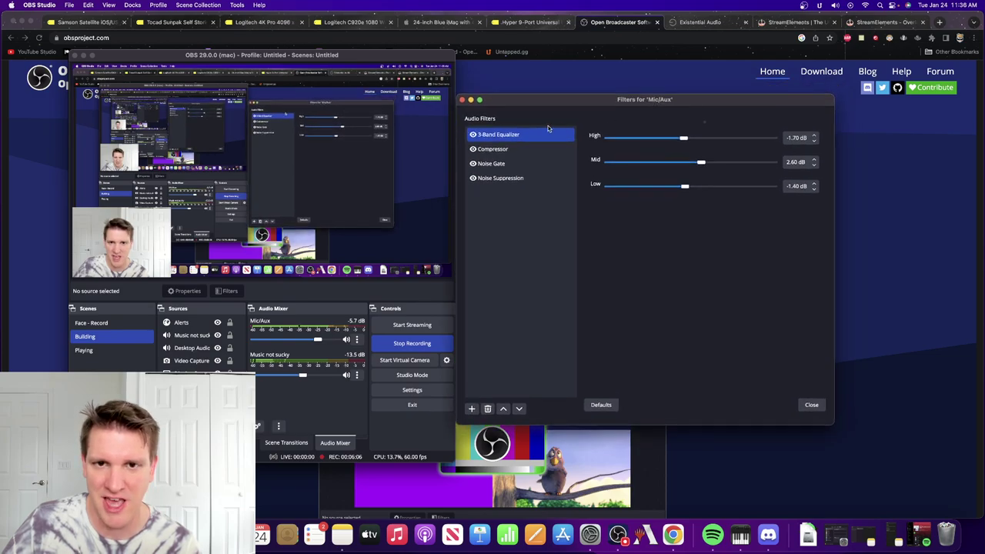
pyautogui.click(471, 409)
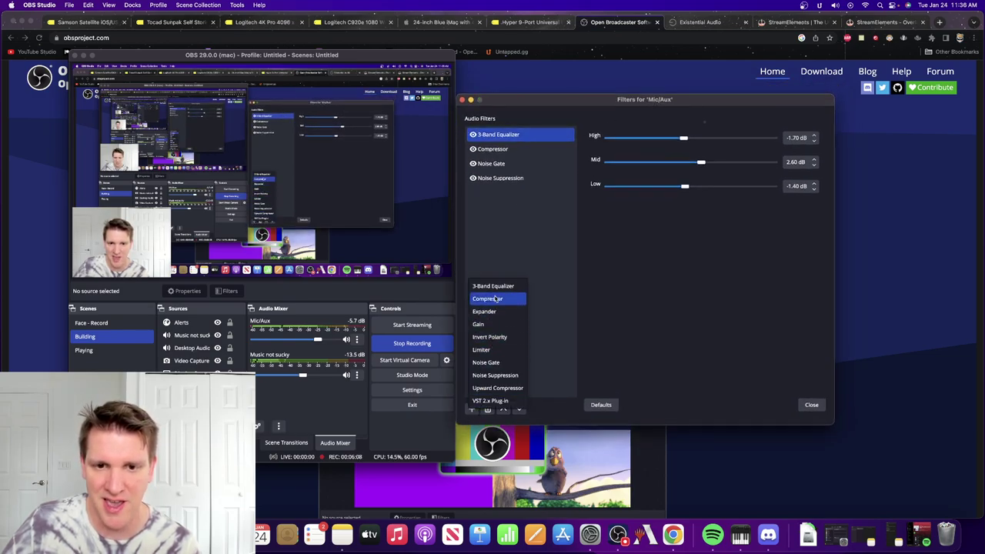
pyautogui.click(668, 294)
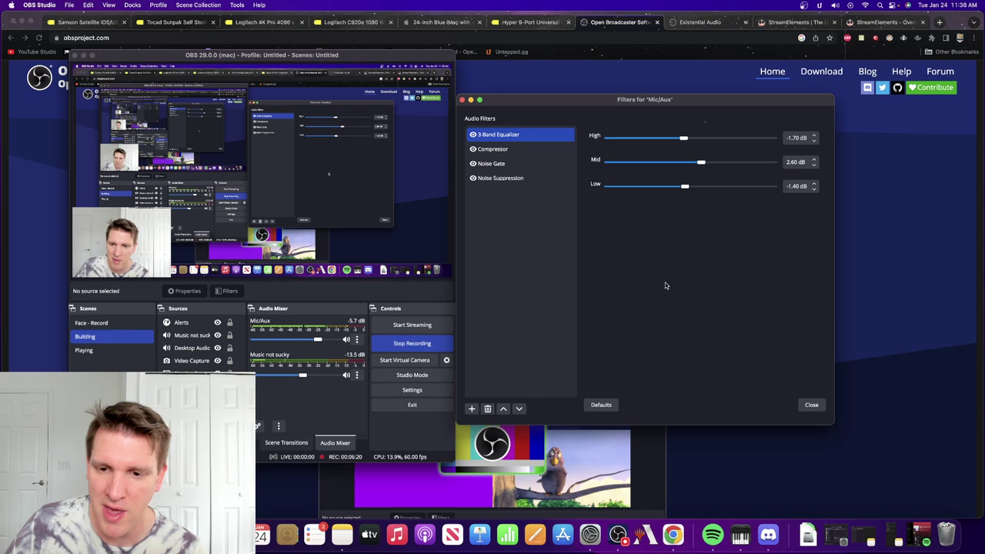
pyautogui.click(508, 149)
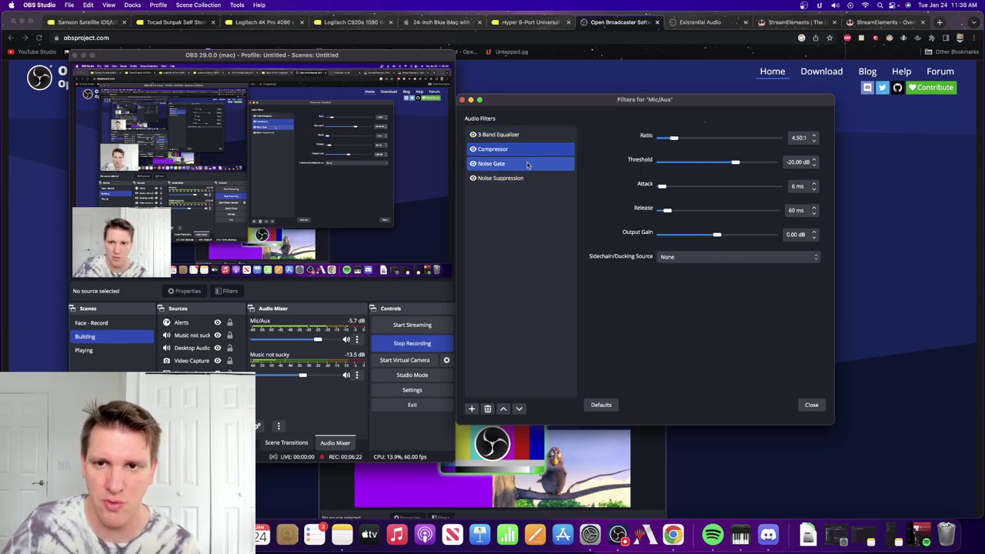
# Check the Noise Gate thresholds, then show the Existential Audio site offering BlackHole in Chrome
pyautogui.click(528, 163)
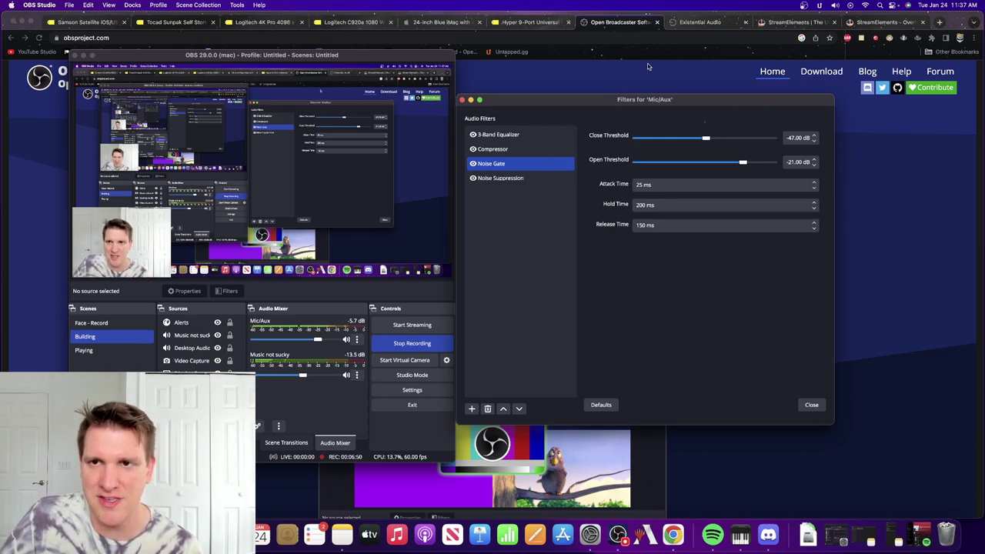
pyautogui.click(685, 26)
pyautogui.click(684, 23)
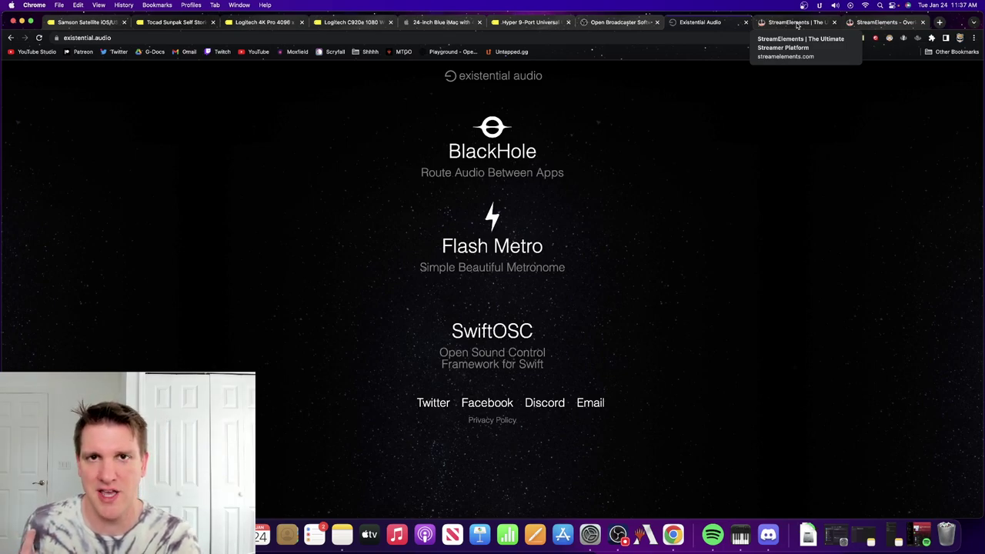
# Move from the StreamElements homepage to My Overlays, listing the five MTG Arena super themes
pyautogui.click(798, 23)
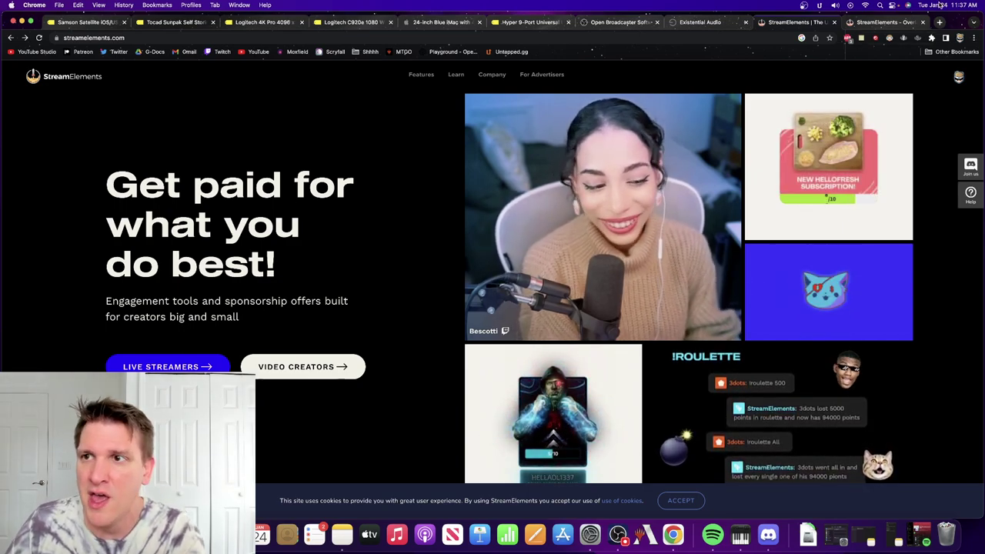
pyautogui.click(885, 22)
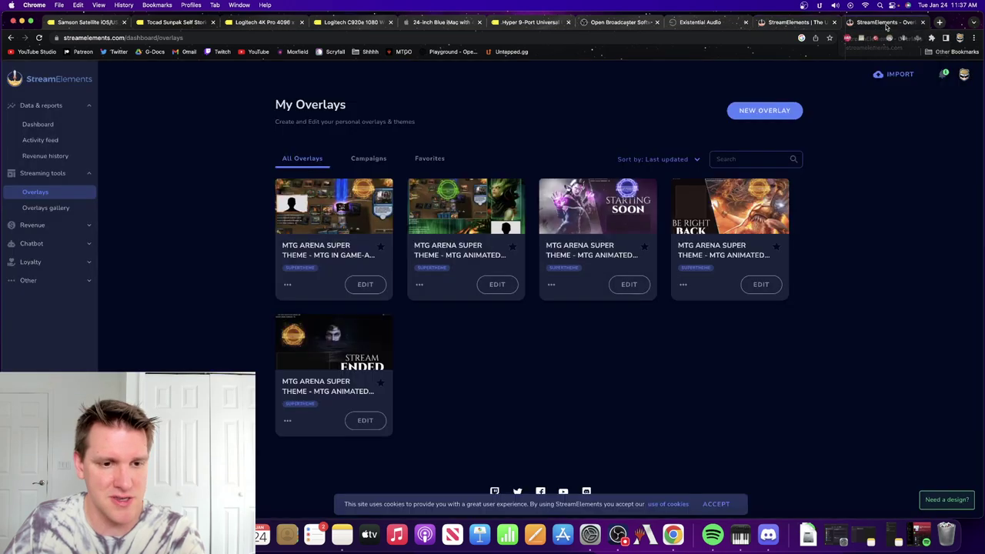
pyautogui.click(46, 208)
pyautogui.click(757, 155)
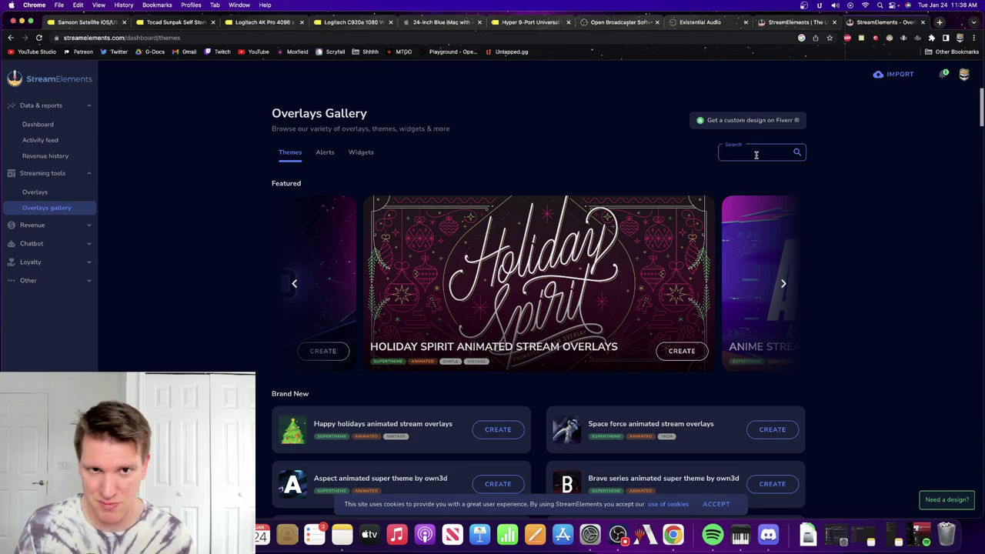
pyautogui.write('arena')
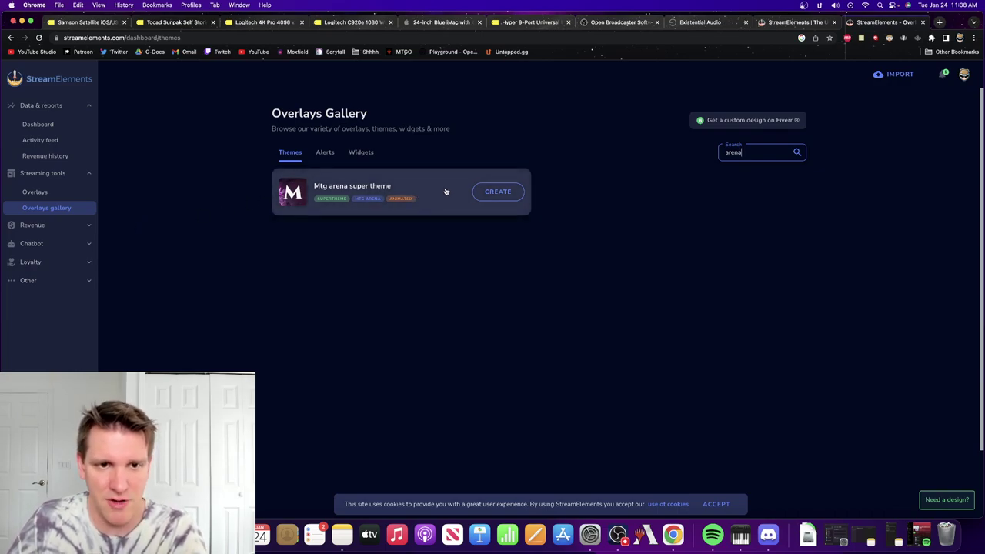
pyautogui.click(445, 192)
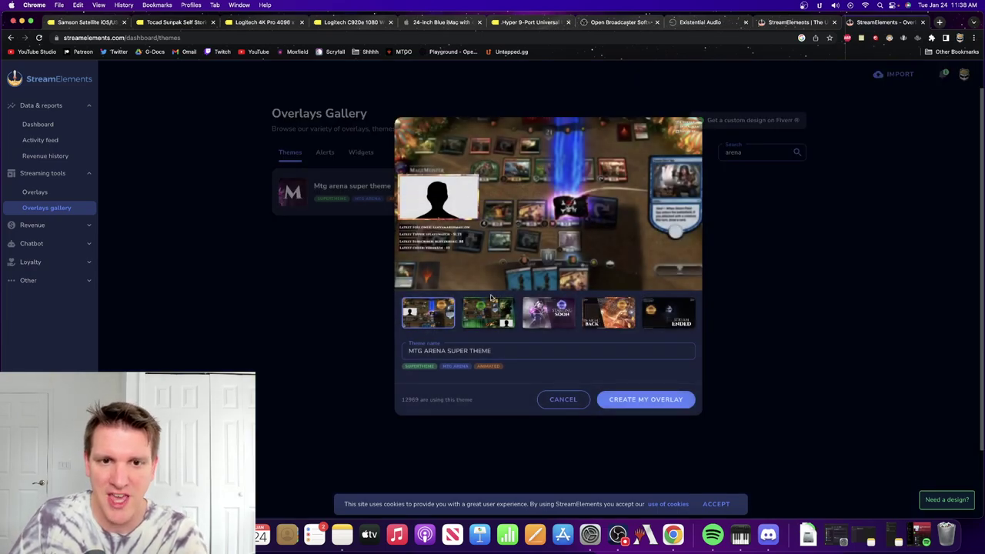
pyautogui.click(555, 320)
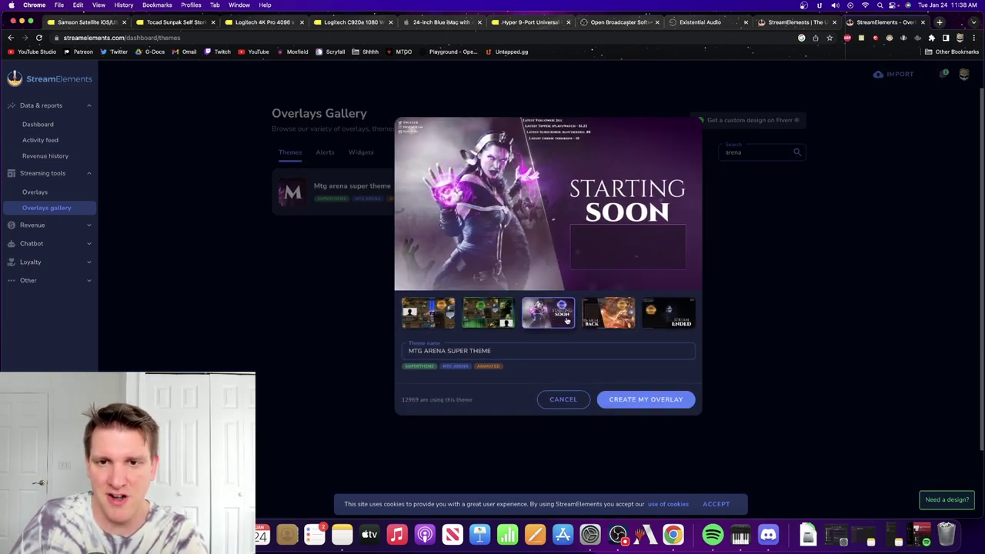
pyautogui.click(670, 314)
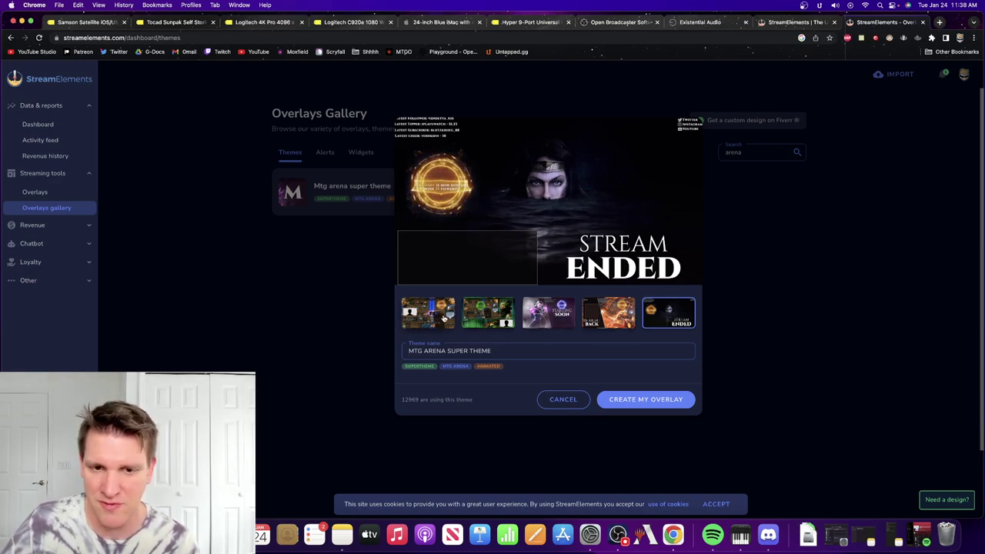
pyautogui.click(444, 317)
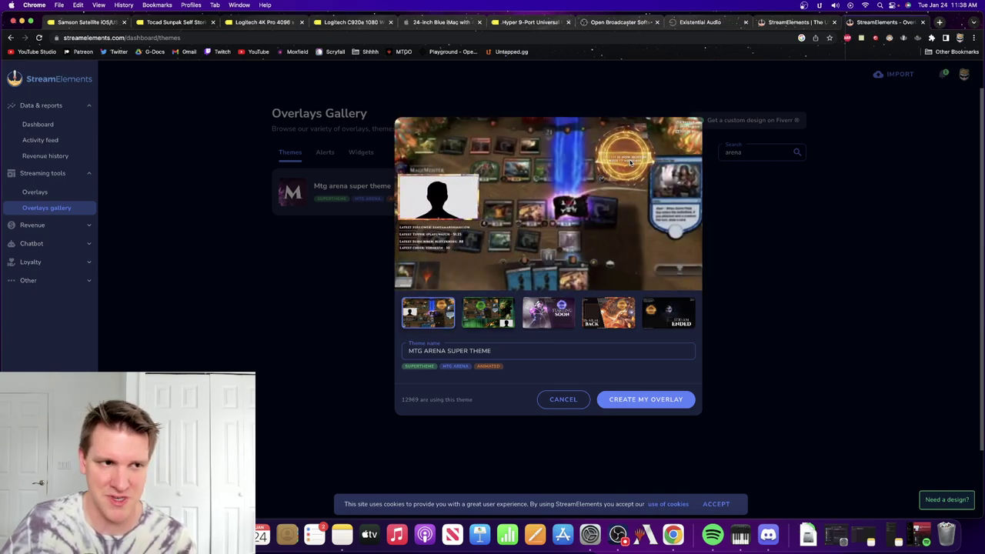
pyautogui.click(43, 195)
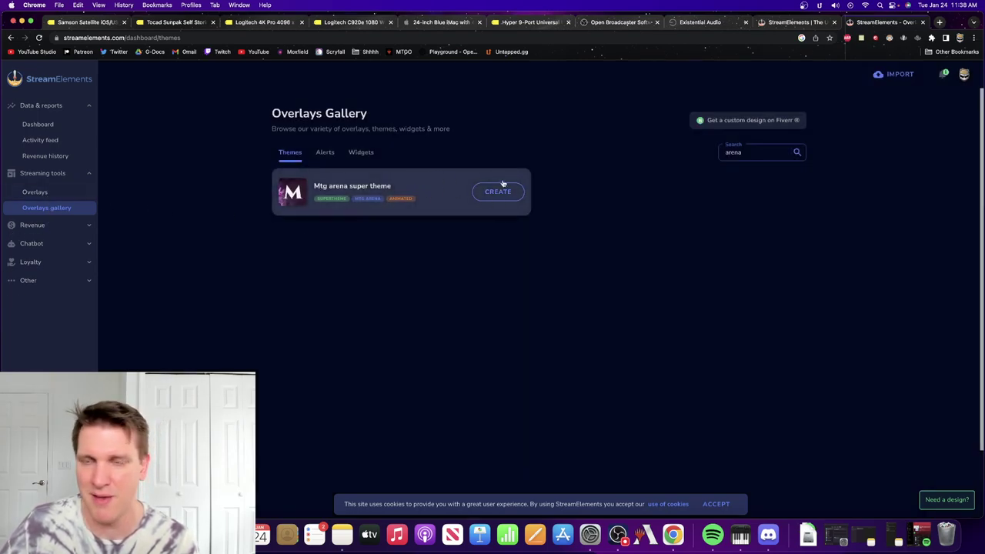
pyautogui.click(42, 191)
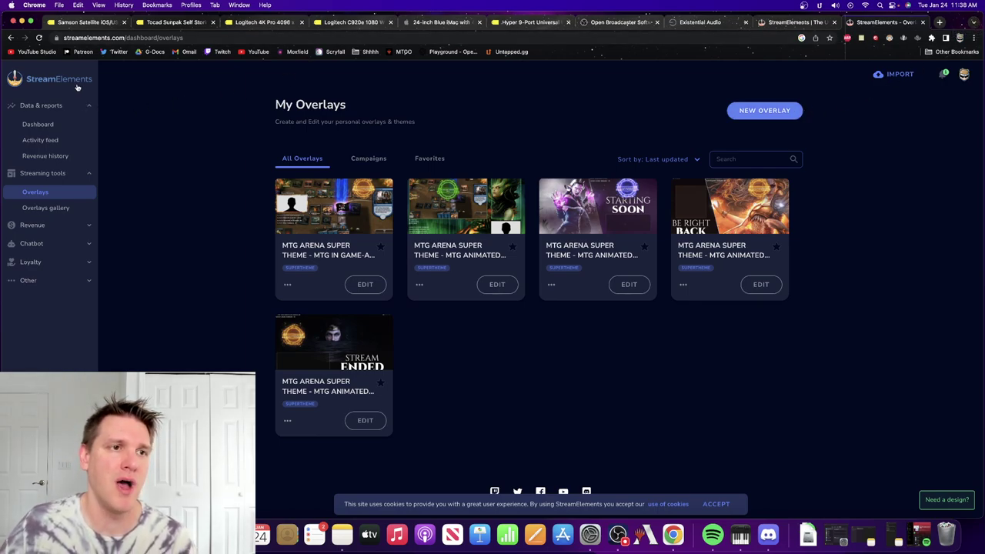
# Review the equipment pages: Samson Satellite mic, Sunpak ring light, Logitech webcams, iMac, USB-C hub
pyautogui.click(94, 24)
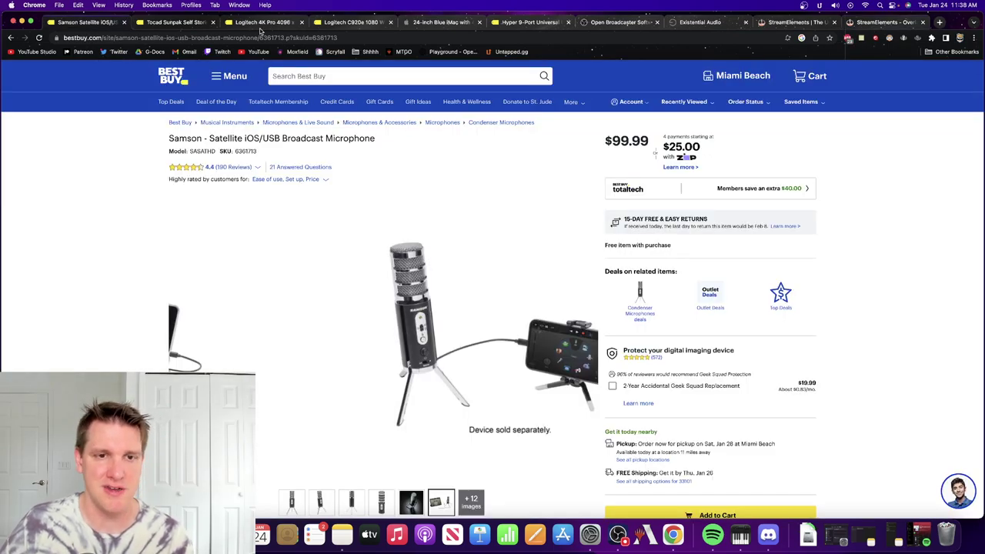
pyautogui.click(189, 24)
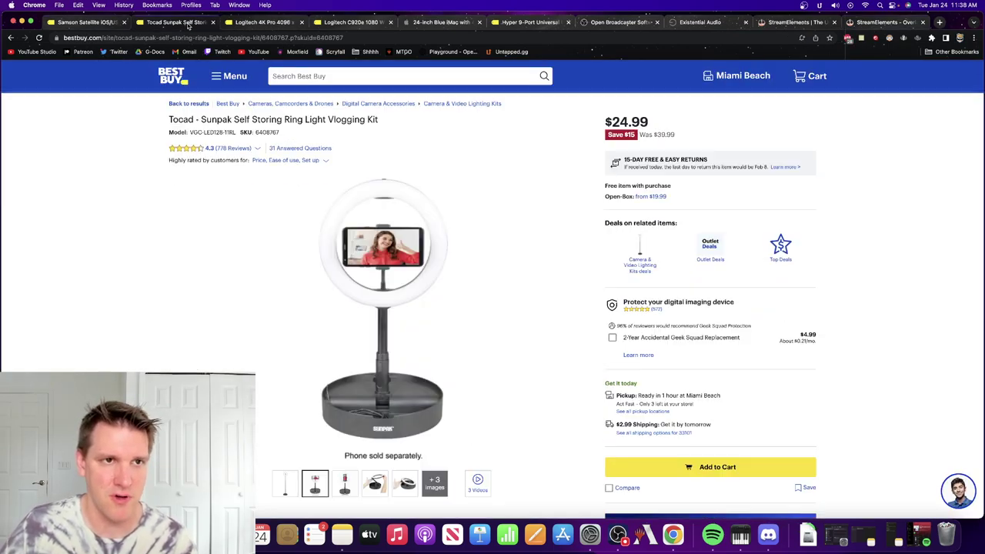
pyautogui.click(254, 26)
pyautogui.click(354, 25)
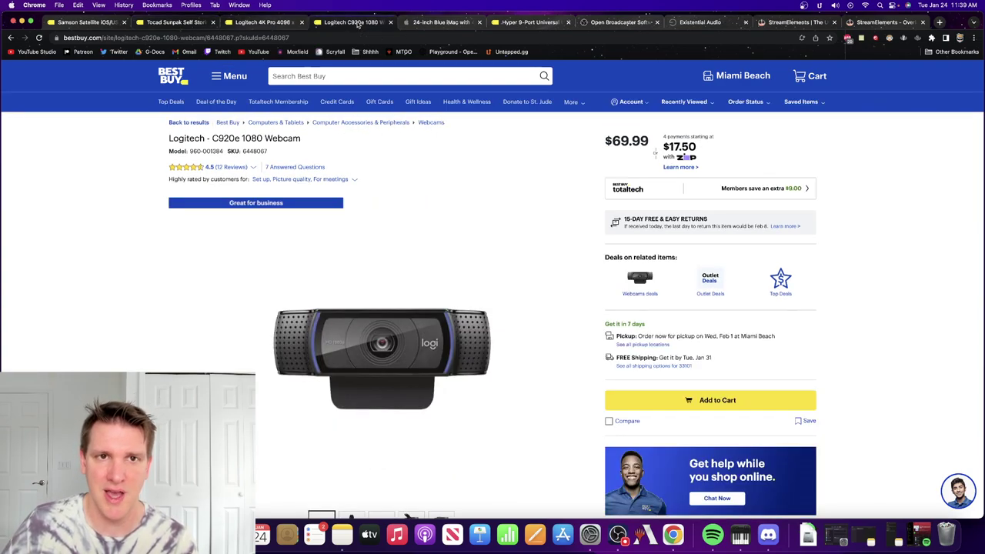
pyautogui.click(444, 24)
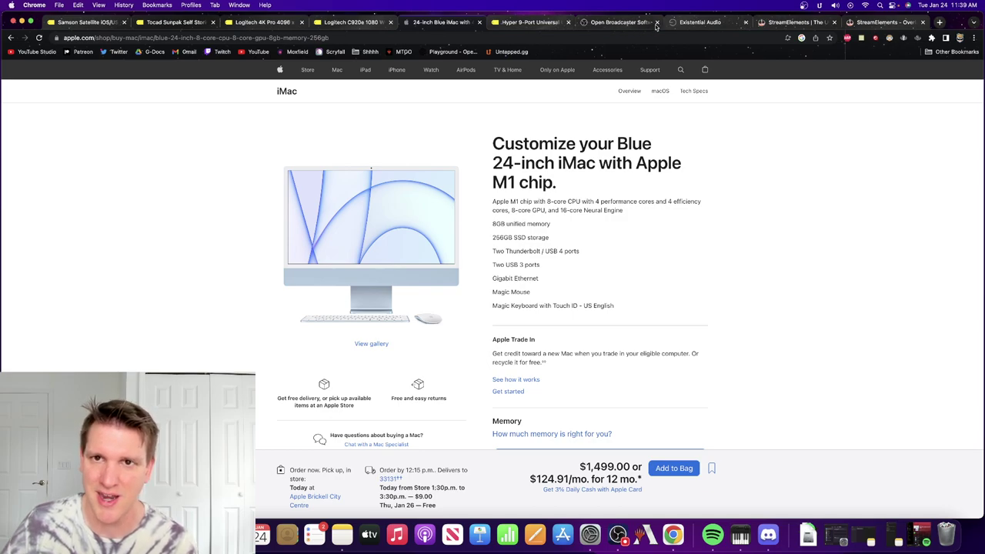
pyautogui.click(547, 23)
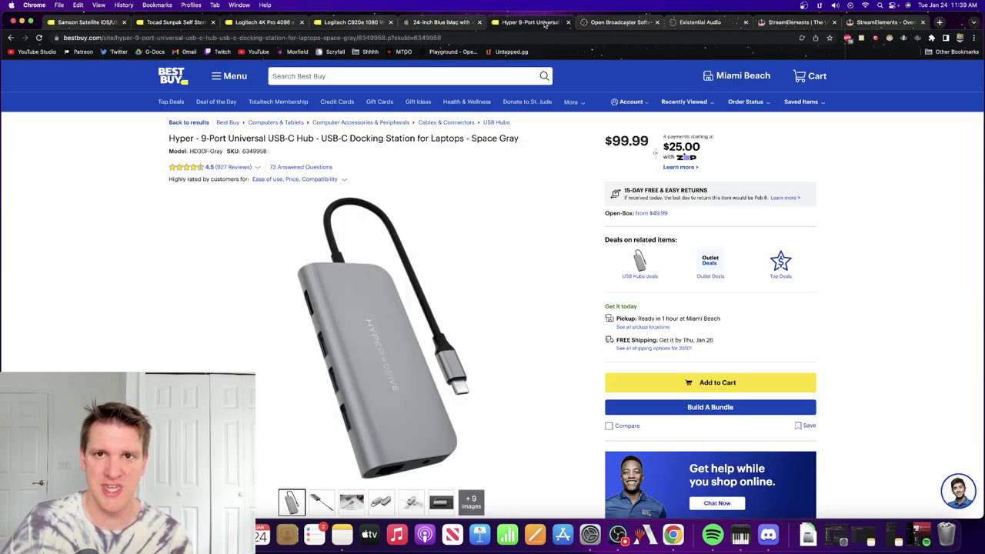
# View the OBS Studio download site, Existential Audio's BlackHole page, and the StreamElements homepage
pyautogui.click(613, 24)
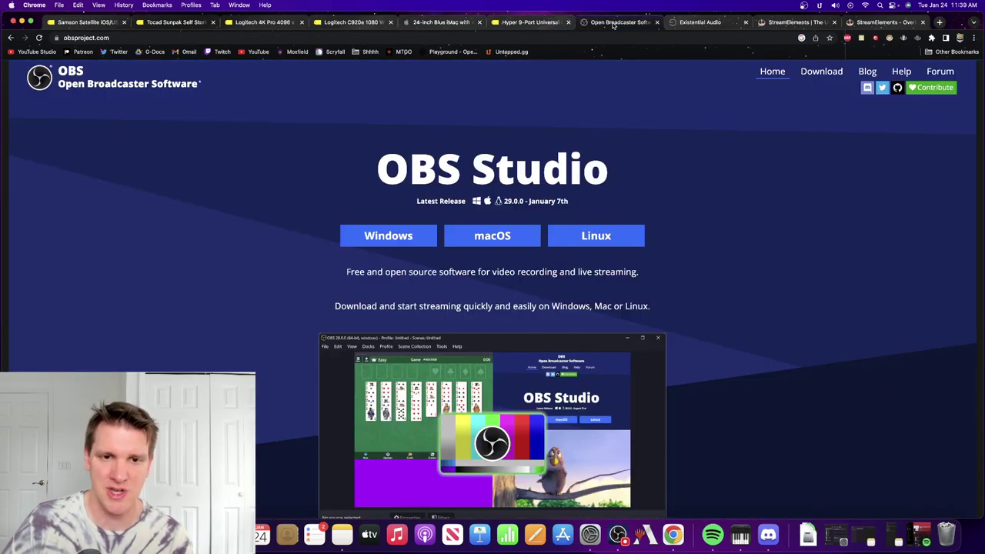
pyautogui.click(696, 23)
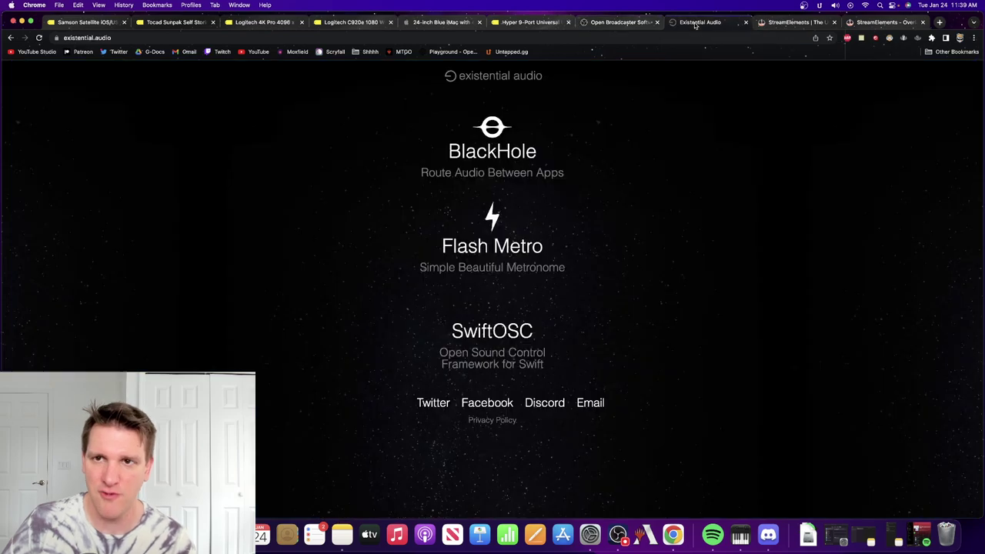
pyautogui.click(804, 23)
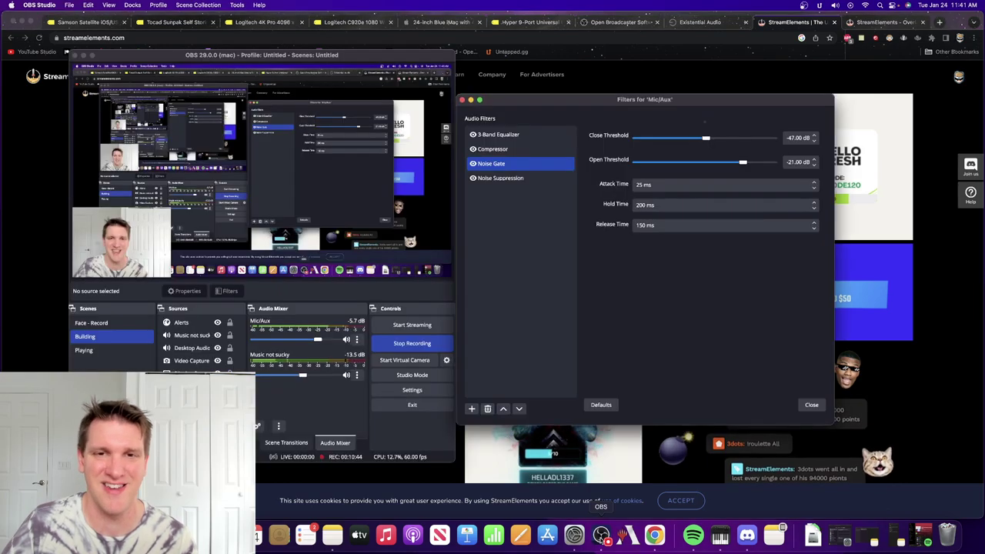
# Return to OBS Studio's Mic/Aux filters showing the Noise Gate at -47 dB close, -21 dB open
pyautogui.click(602, 535)
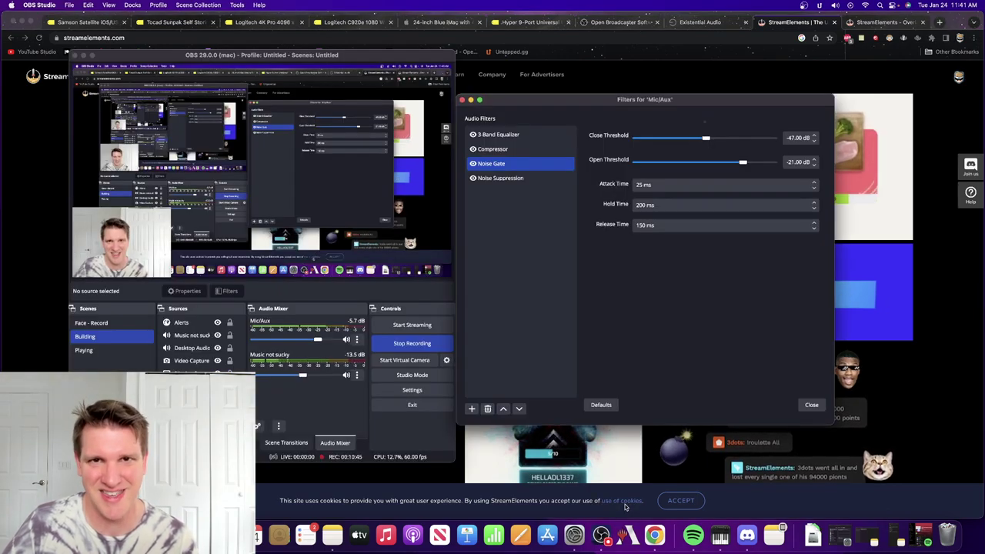